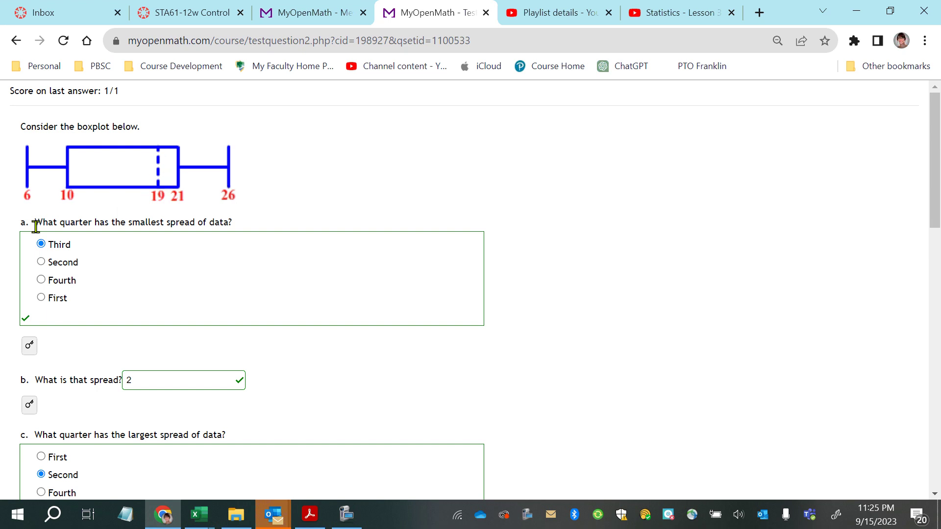
drag(35, 223, 234, 226)
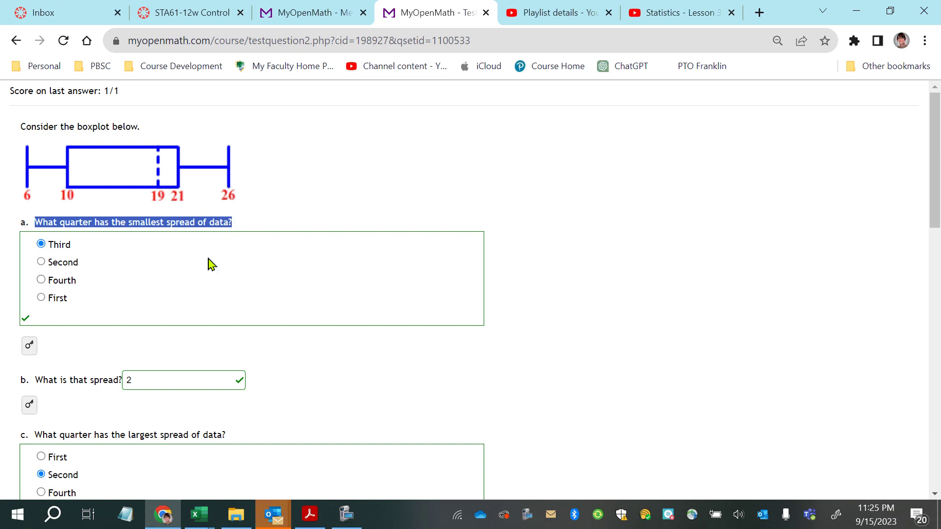
scroll(147, 348, down, 1)
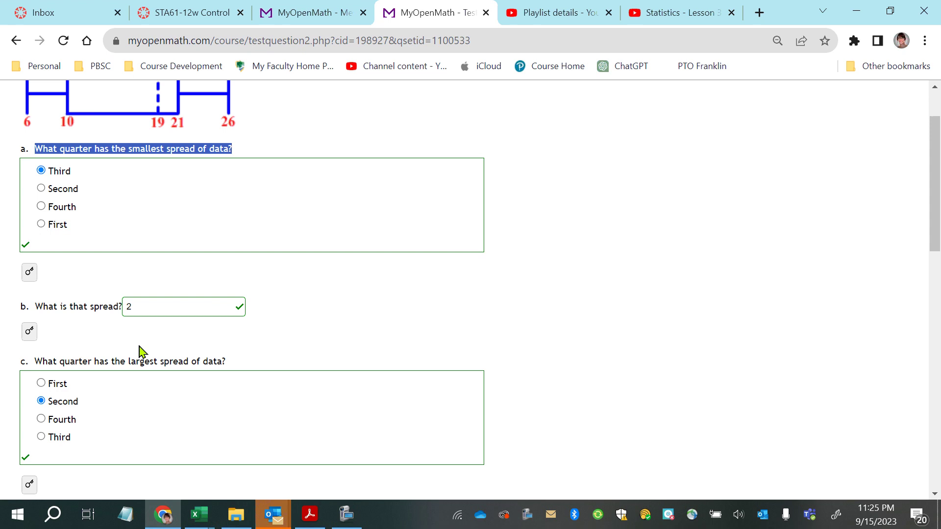
click(131, 307)
scroll(53, 382, down, 1)
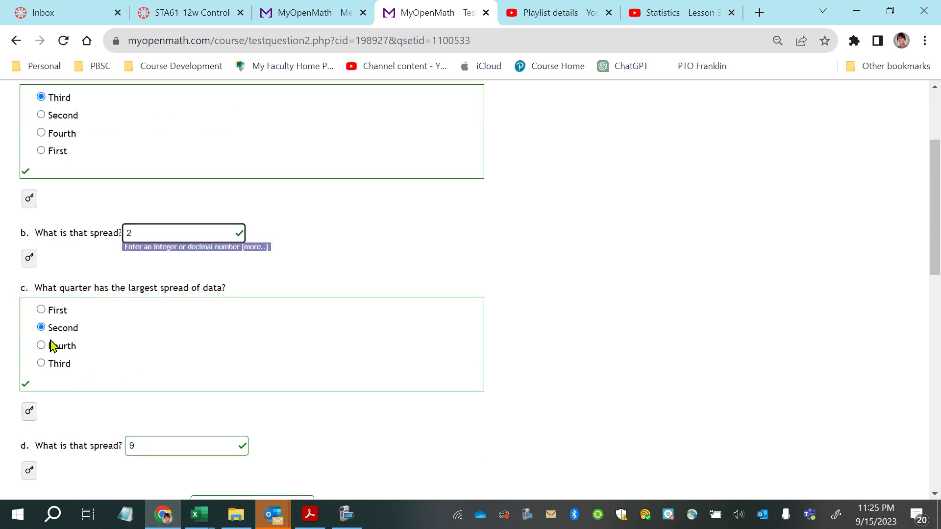
drag(47, 288, 219, 290)
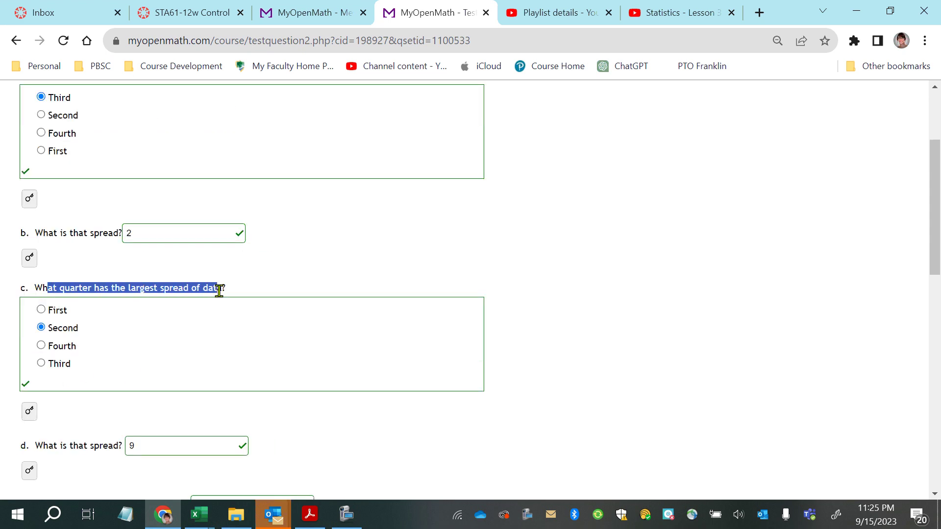
scroll(219, 290, up, 2)
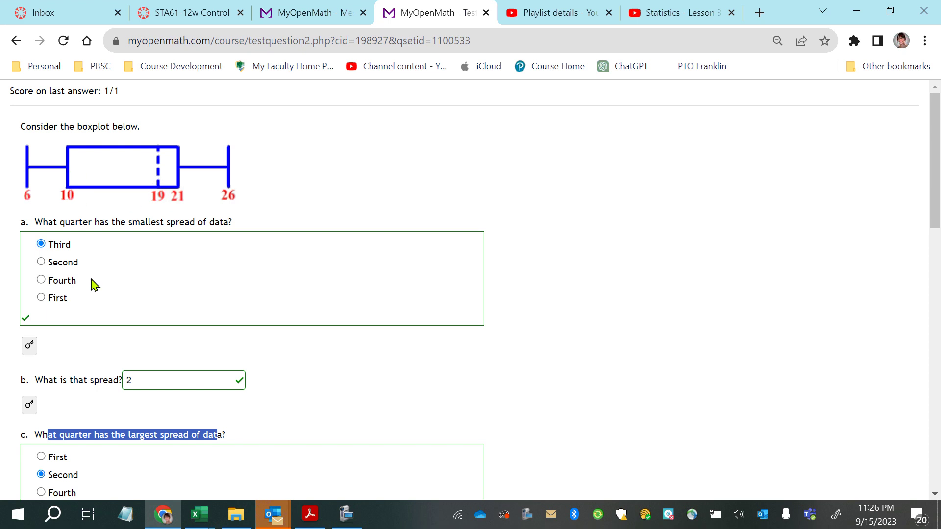
scroll(104, 365, down, 1)
scroll(104, 377, down, 4)
scroll(125, 404, down, 3)
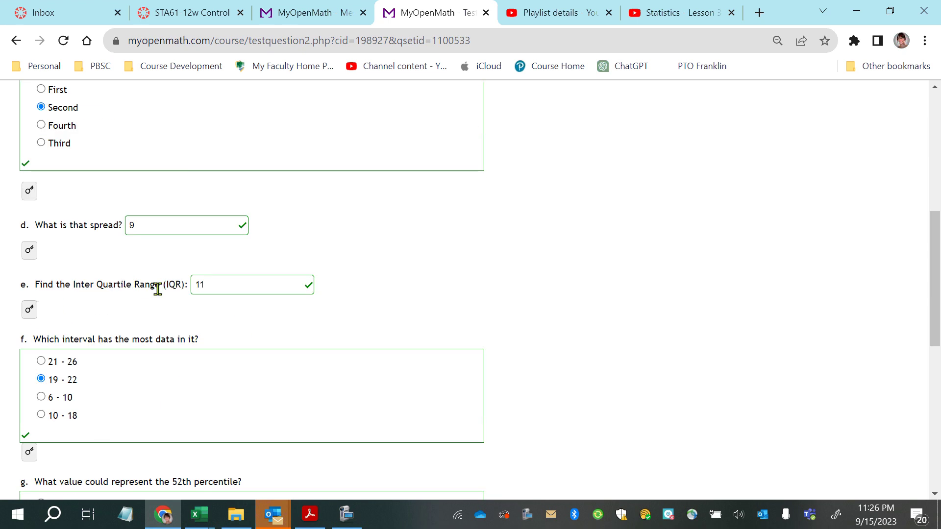
scroll(134, 326, up, 6)
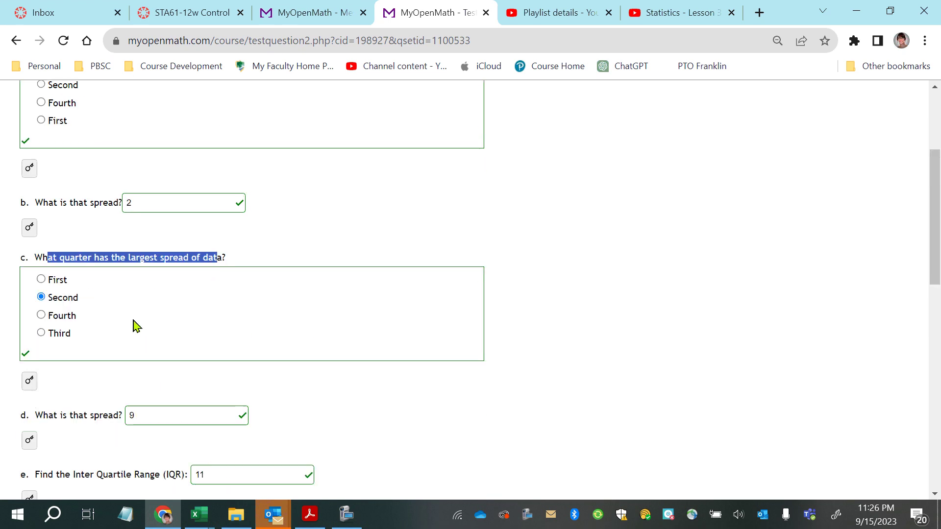
scroll(138, 308, up, 2)
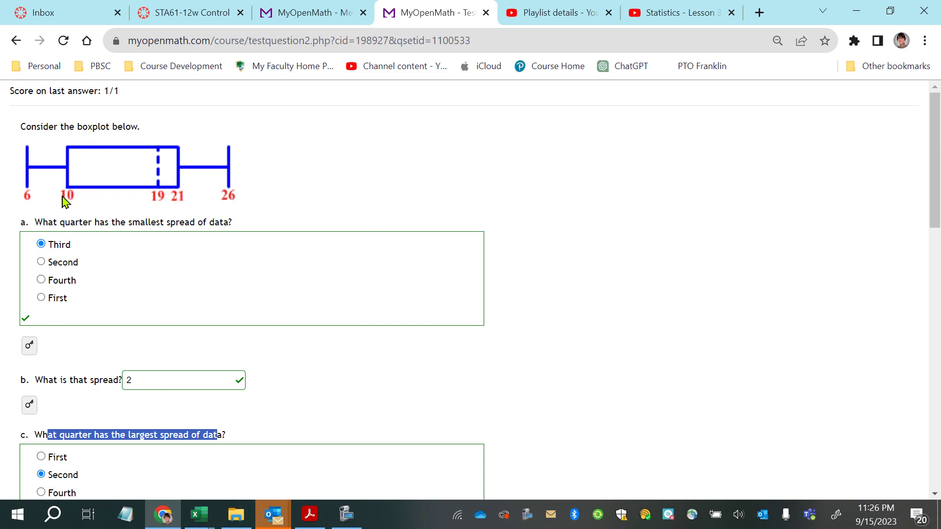
scroll(126, 353, down, 6)
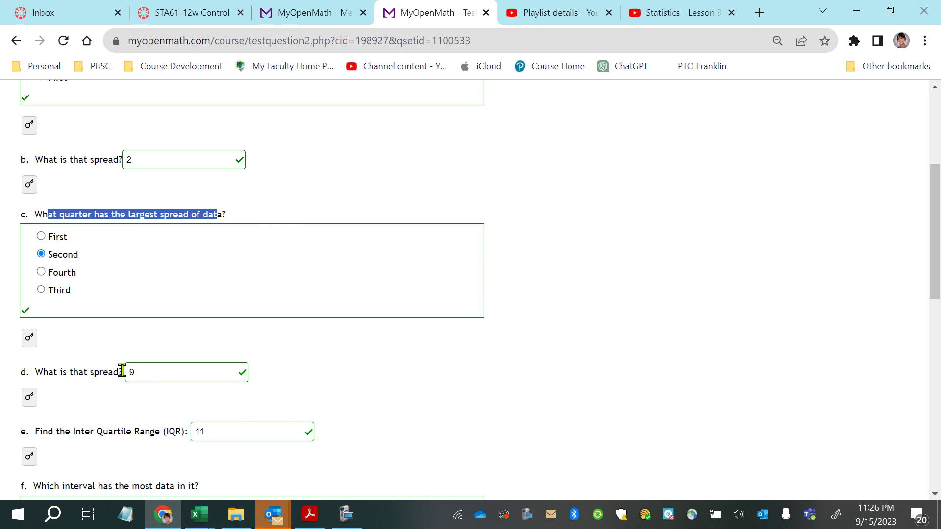
double_click(209, 358)
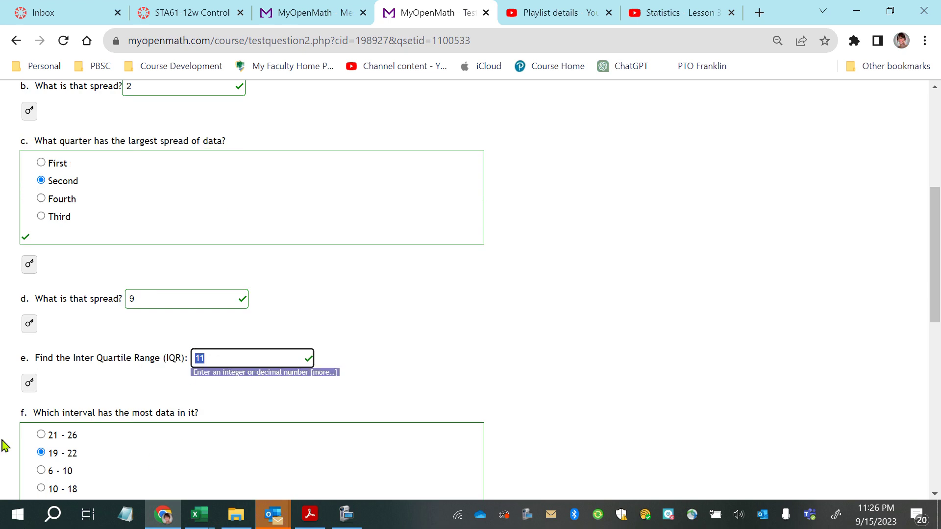
click(67, 389)
scroll(89, 399, down, 3)
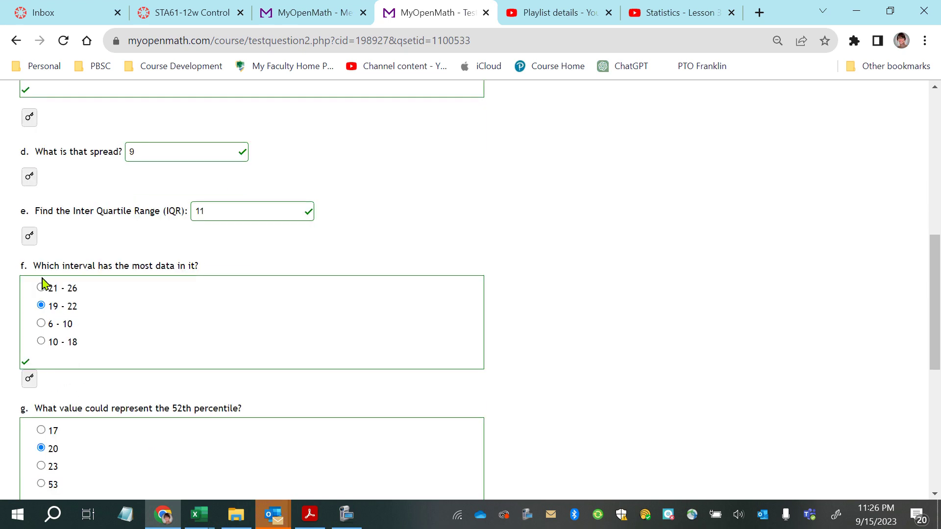
drag(35, 267, 209, 272)
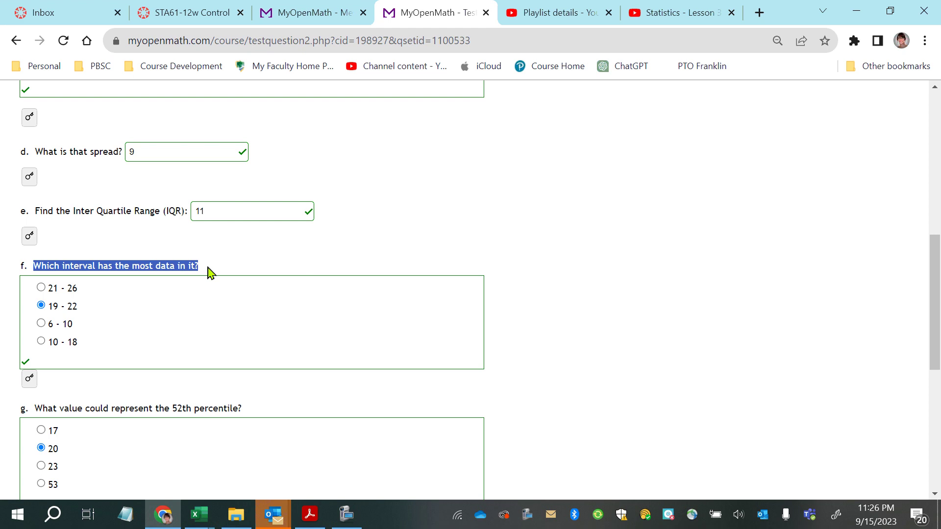
click(64, 267)
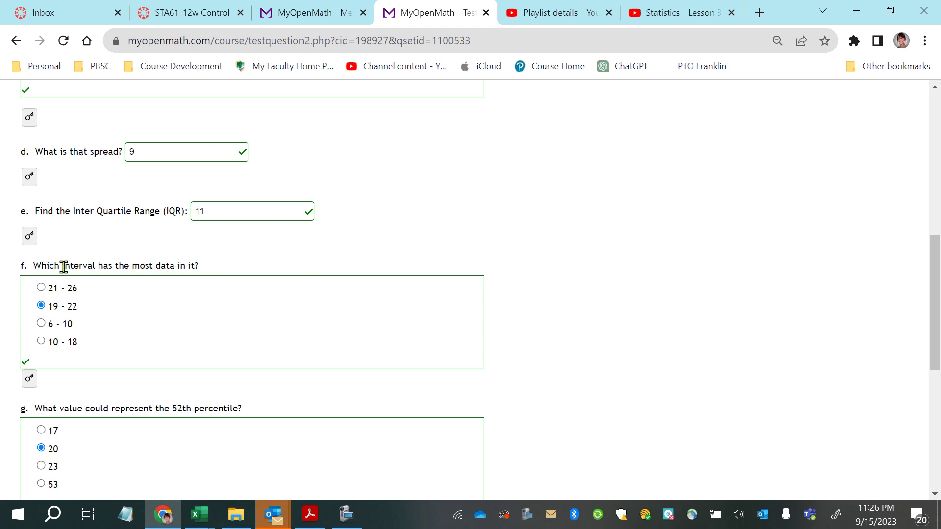
drag(68, 267, 99, 267)
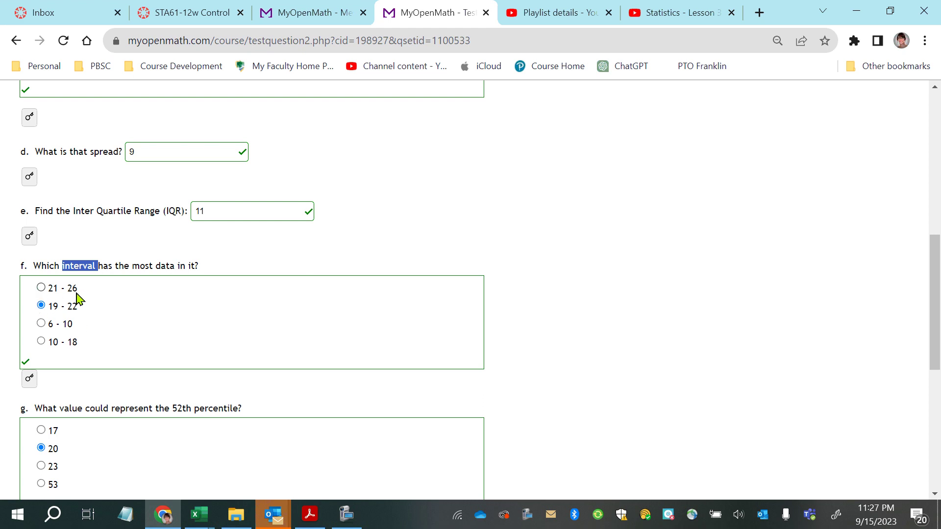
scroll(111, 344, up, 8)
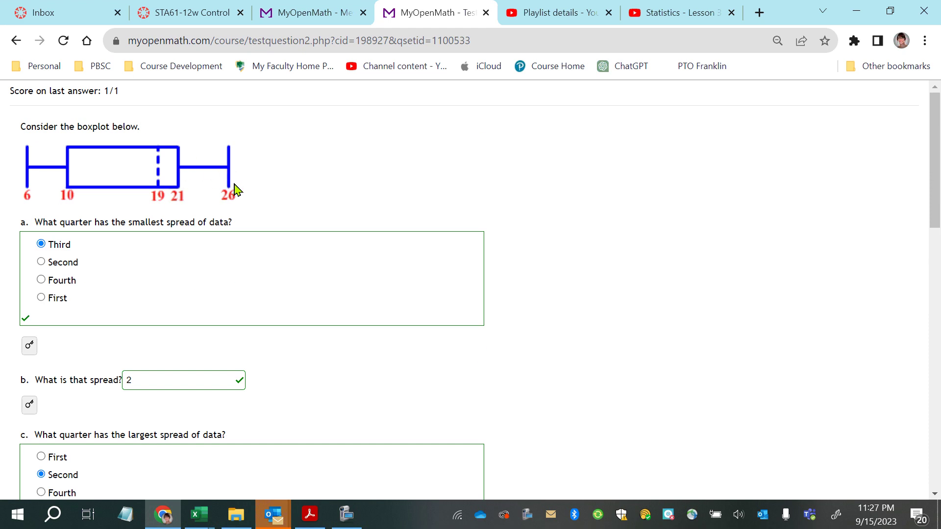
scroll(169, 402, down, 3)
scroll(161, 417, down, 3)
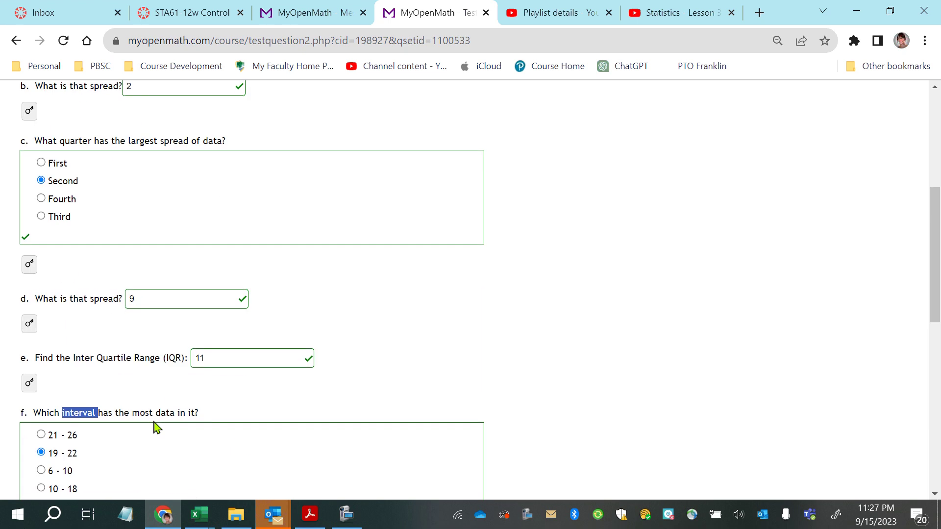
scroll(154, 426, up, 1)
scroll(143, 429, down, 3)
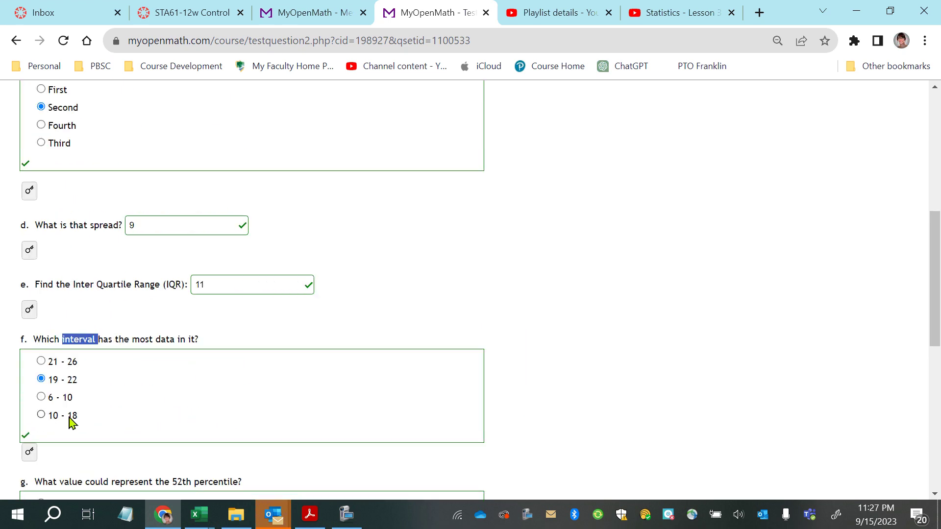
scroll(98, 431, up, 8)
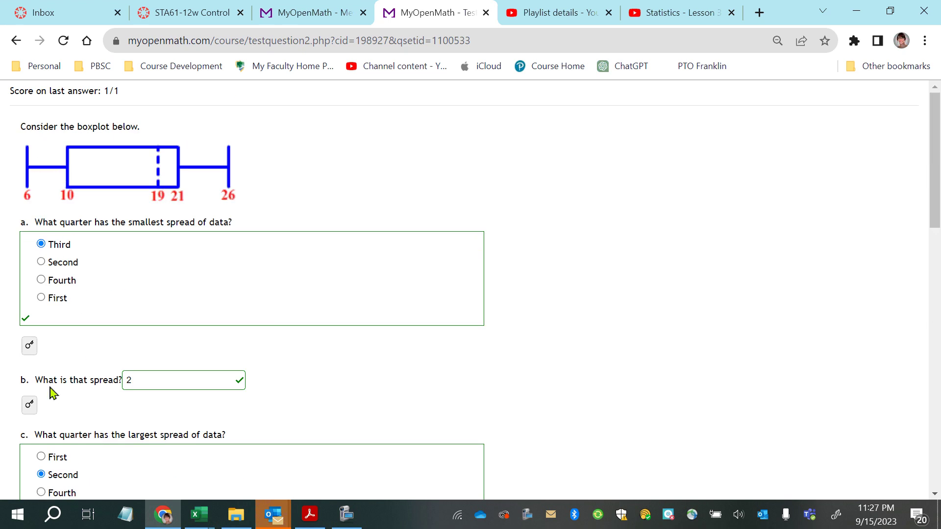
scroll(54, 392, down, 4)
scroll(57, 437, up, 4)
scroll(57, 431, down, 6)
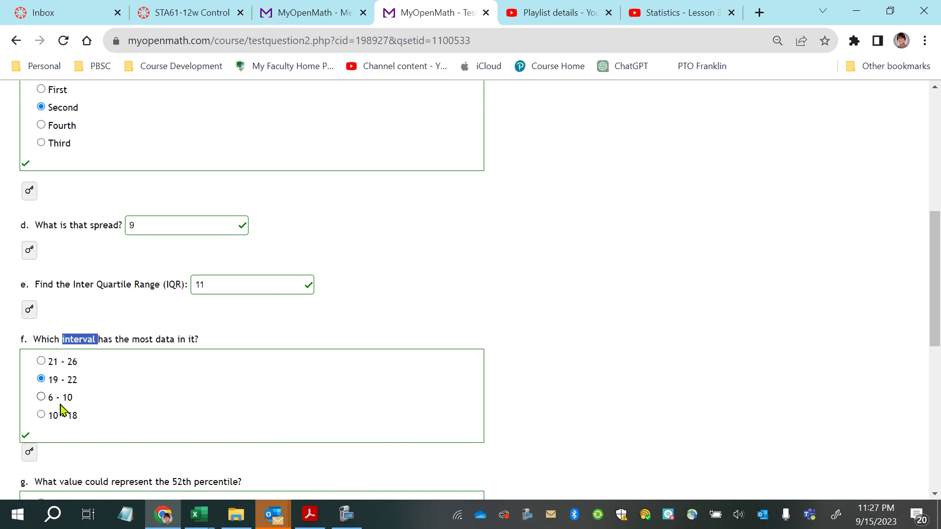
scroll(59, 412, up, 8)
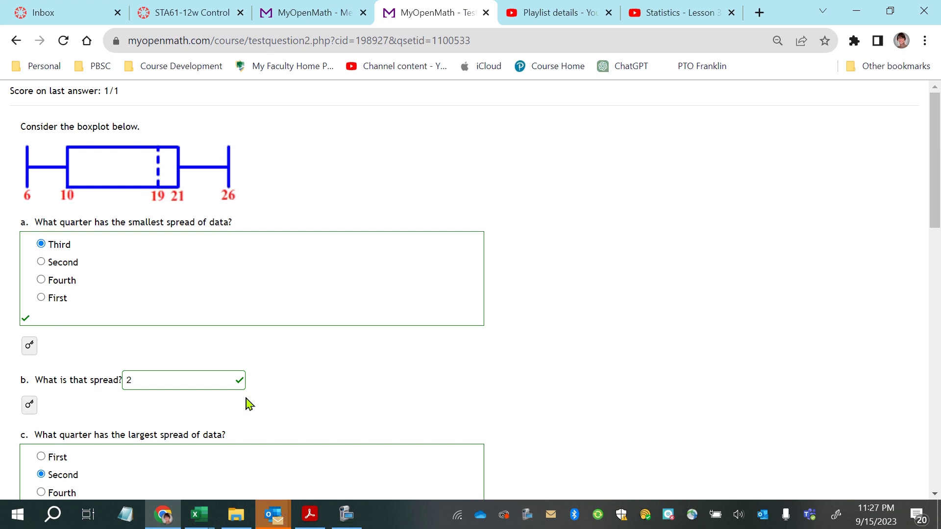
scroll(236, 413, down, 5)
scroll(156, 471, down, 1)
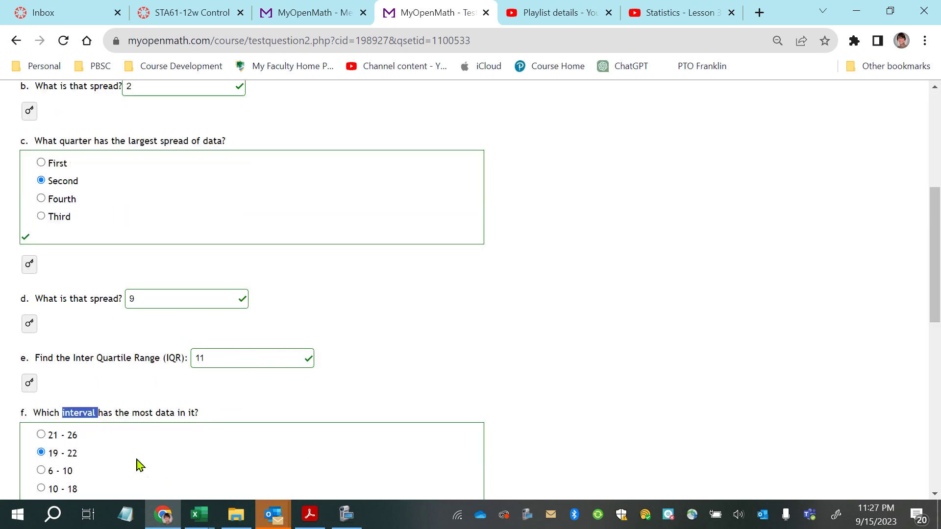
scroll(93, 460, down, 1)
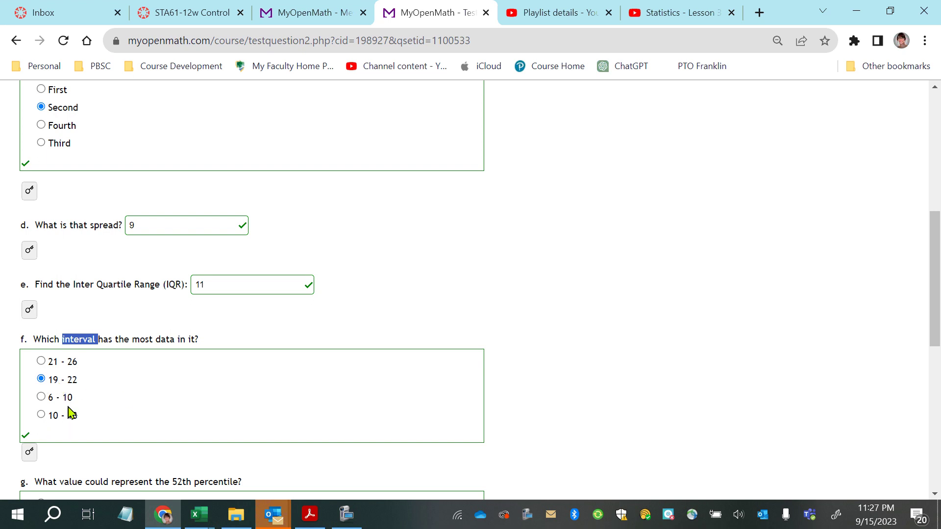
scroll(68, 412, up, 6)
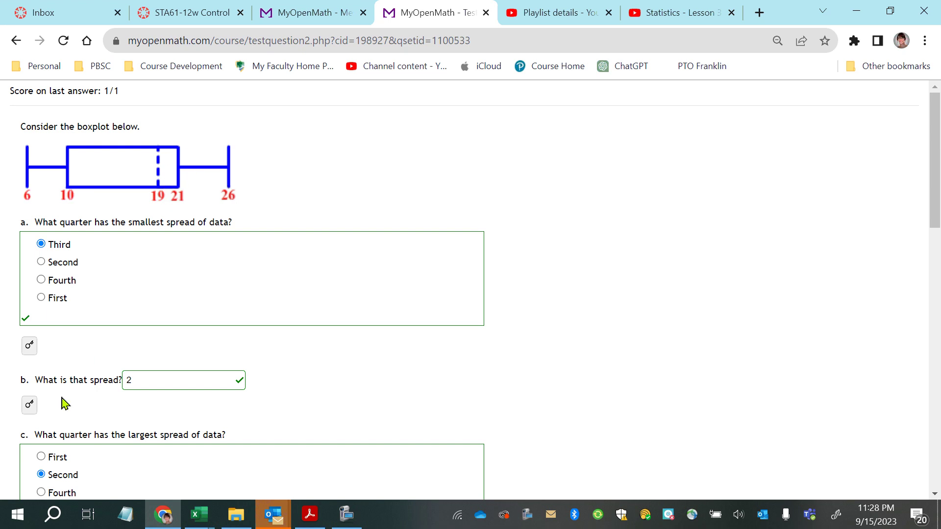
scroll(65, 401, down, 5)
double_click(80, 412)
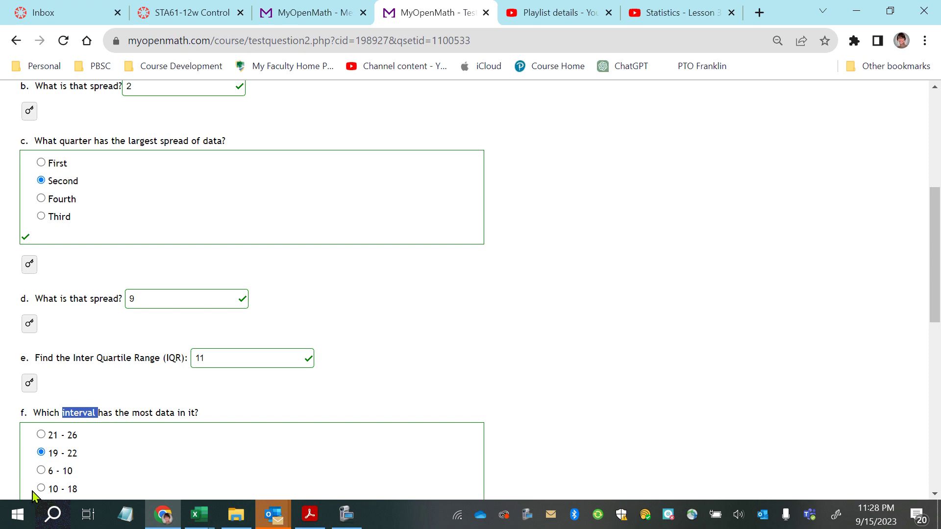
scroll(73, 492, up, 5)
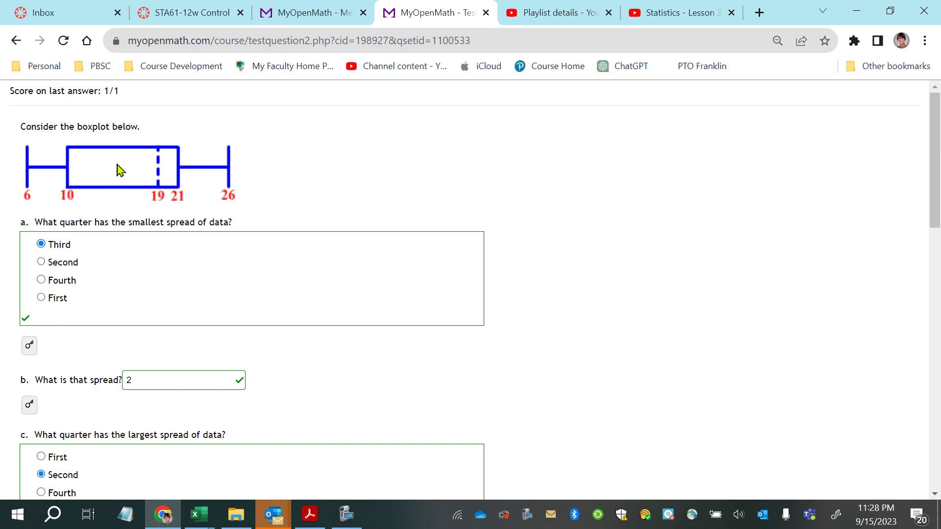
scroll(68, 437, down, 6)
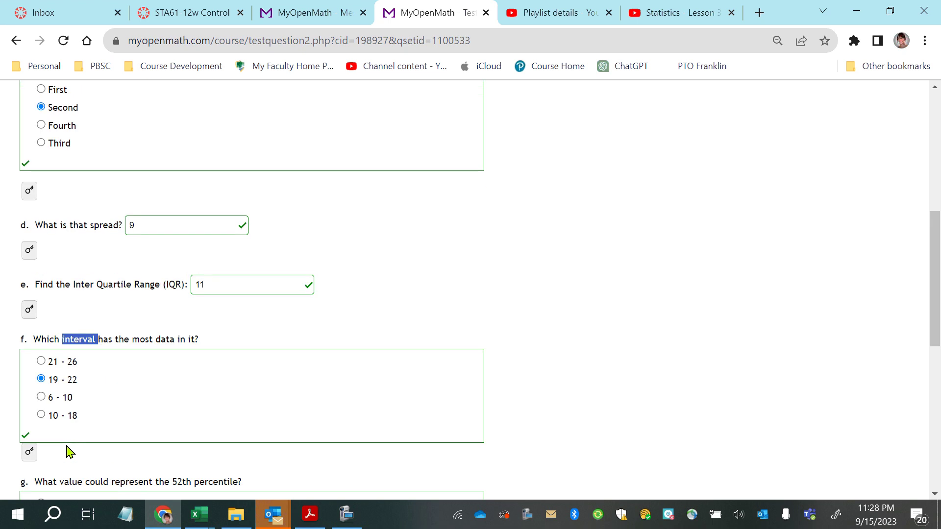
scroll(42, 408, down, 1)
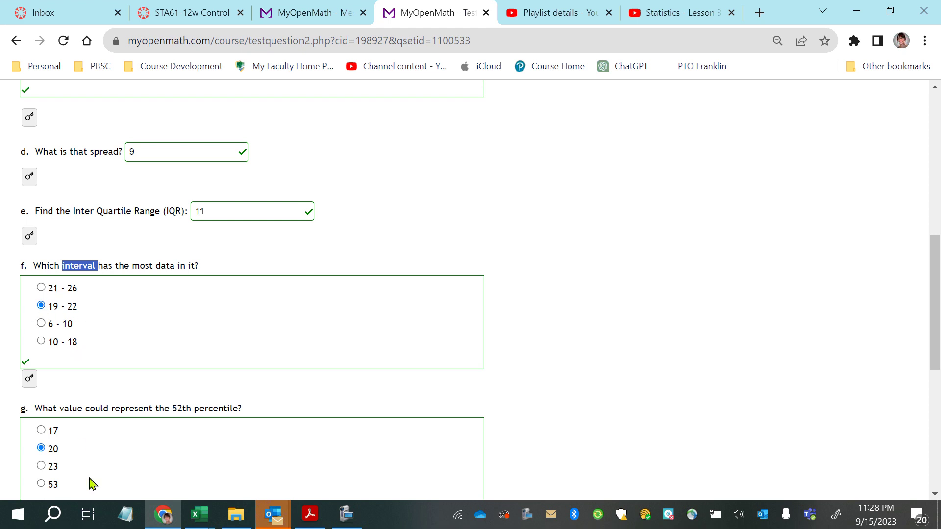
scroll(90, 484, down, 3)
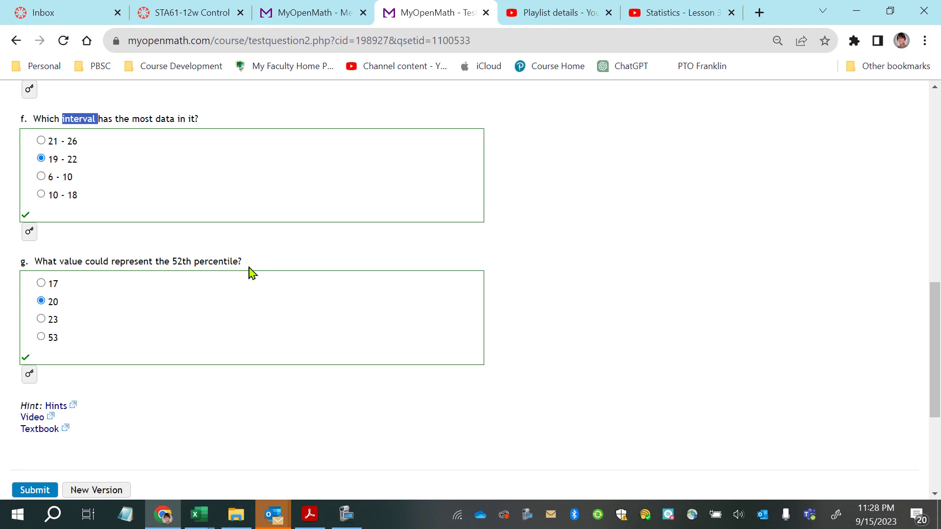
click(185, 262)
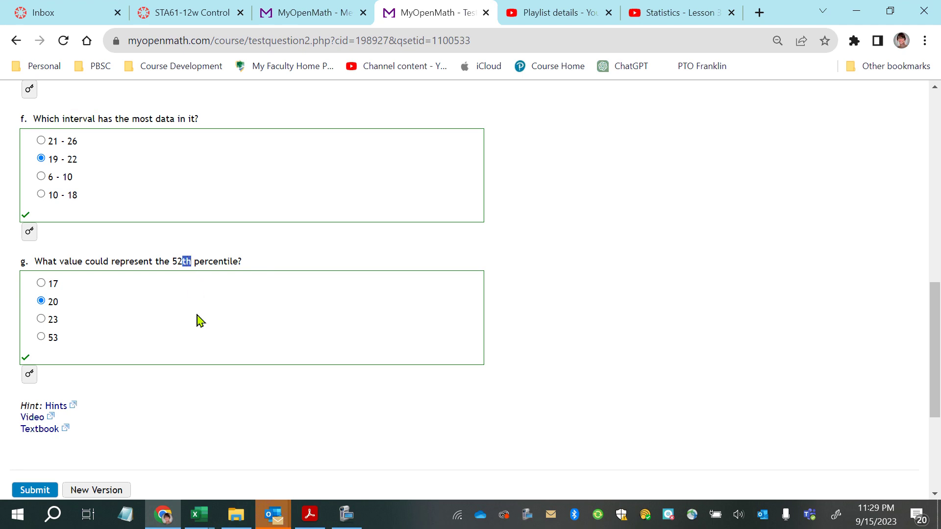
click(177, 259)
drag(171, 260, 249, 269)
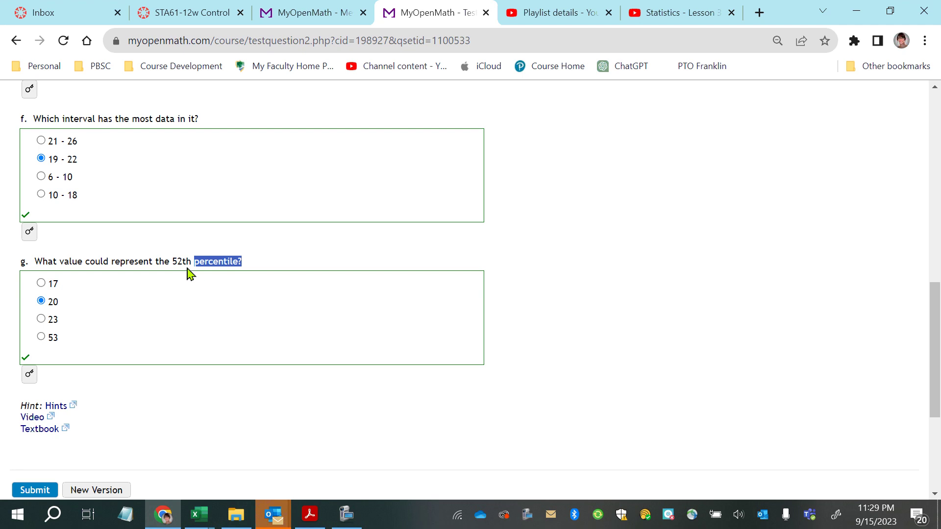
drag(172, 262, 235, 265)
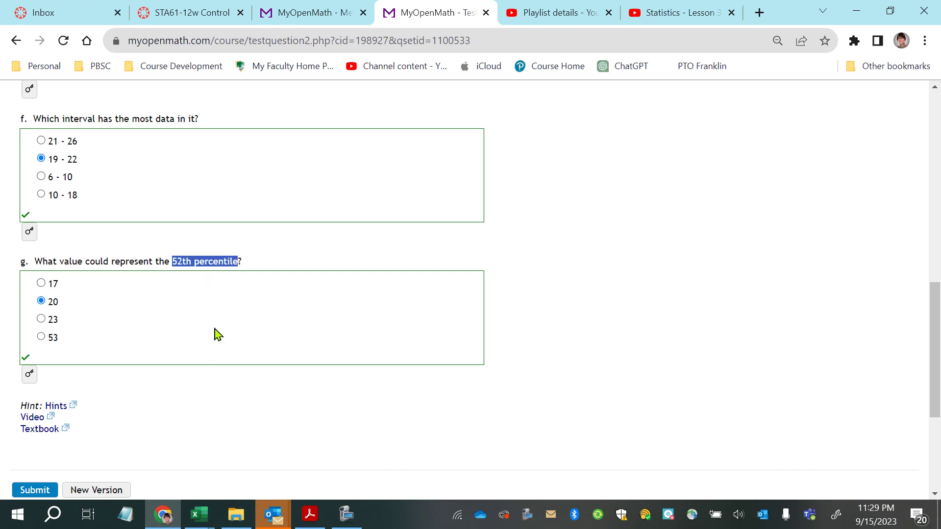
scroll(186, 315, up, 15)
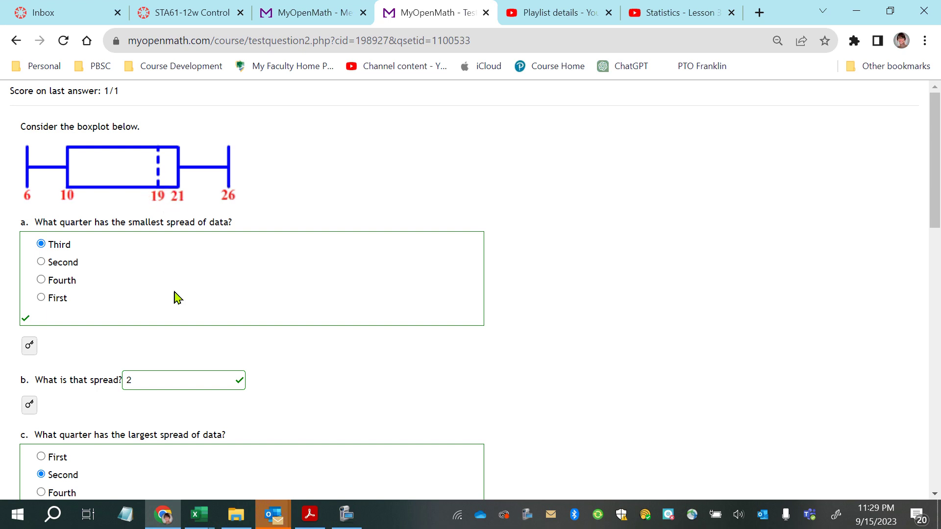
scroll(150, 367, down, 9)
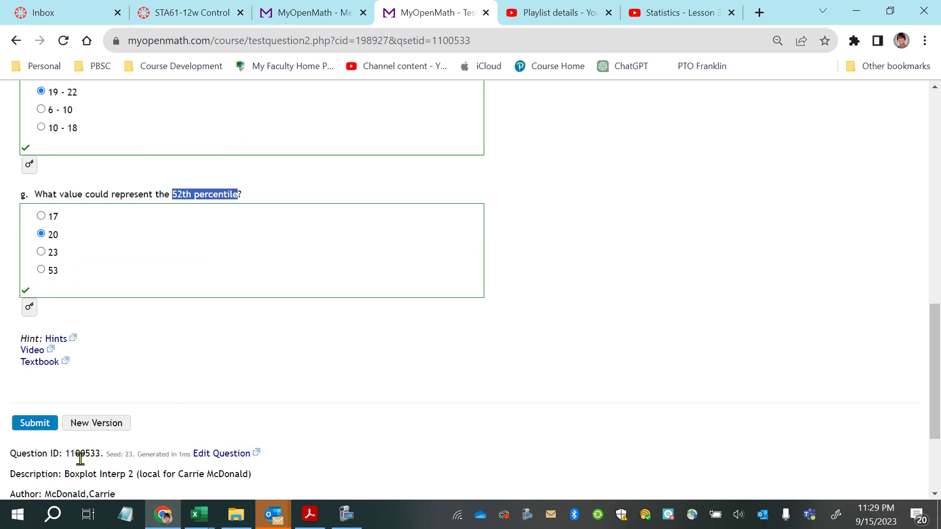
scroll(68, 398, up, 3)
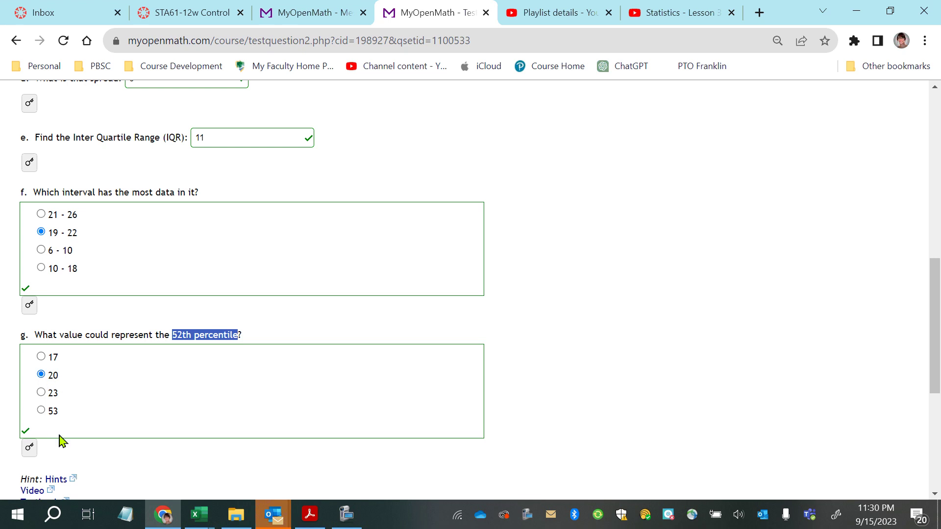
scroll(161, 468, down, 3)
scroll(343, 447, down, 3)
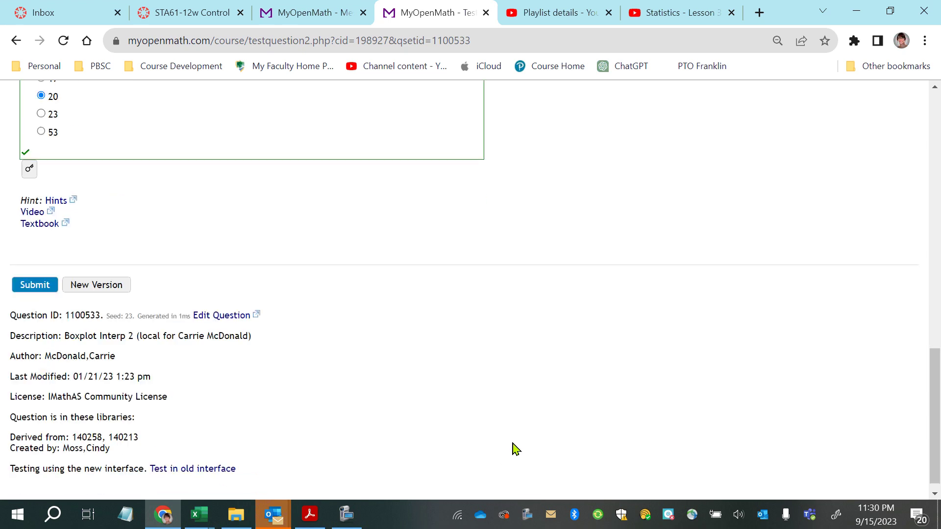
scroll(510, 448, up, 1)
scroll(507, 447, up, 6)
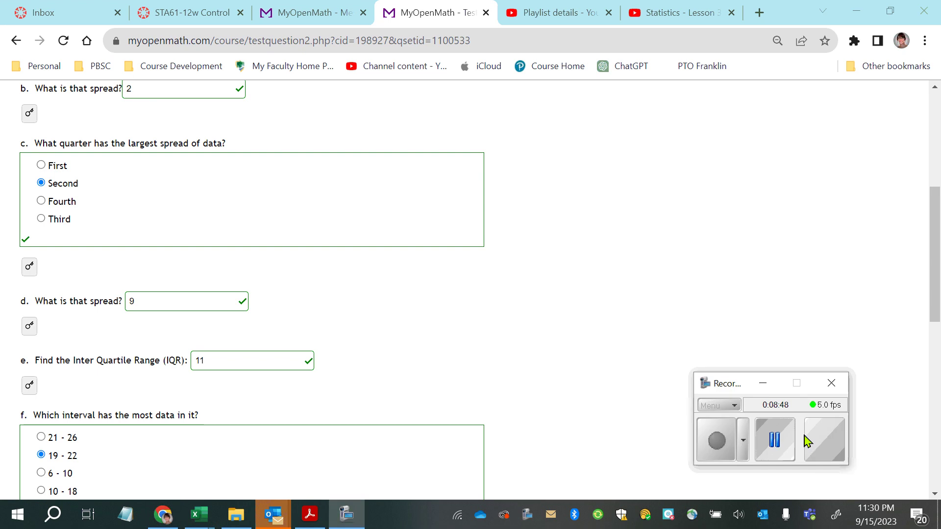